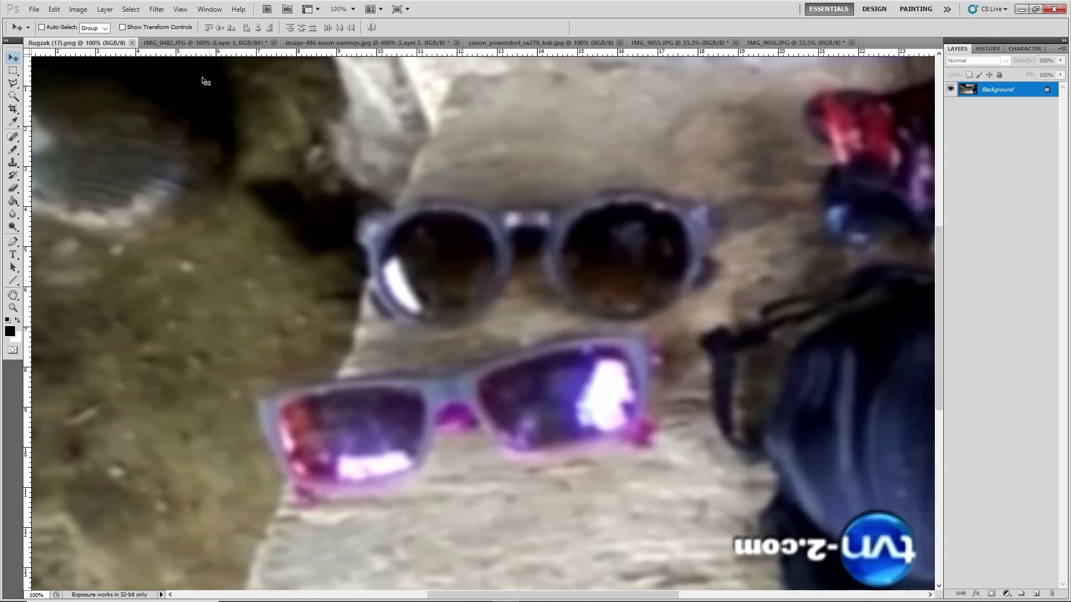
Step: Bring up the IMG_0482.JPG selfie and zoom in on the women's sunglasses
click(180, 43)
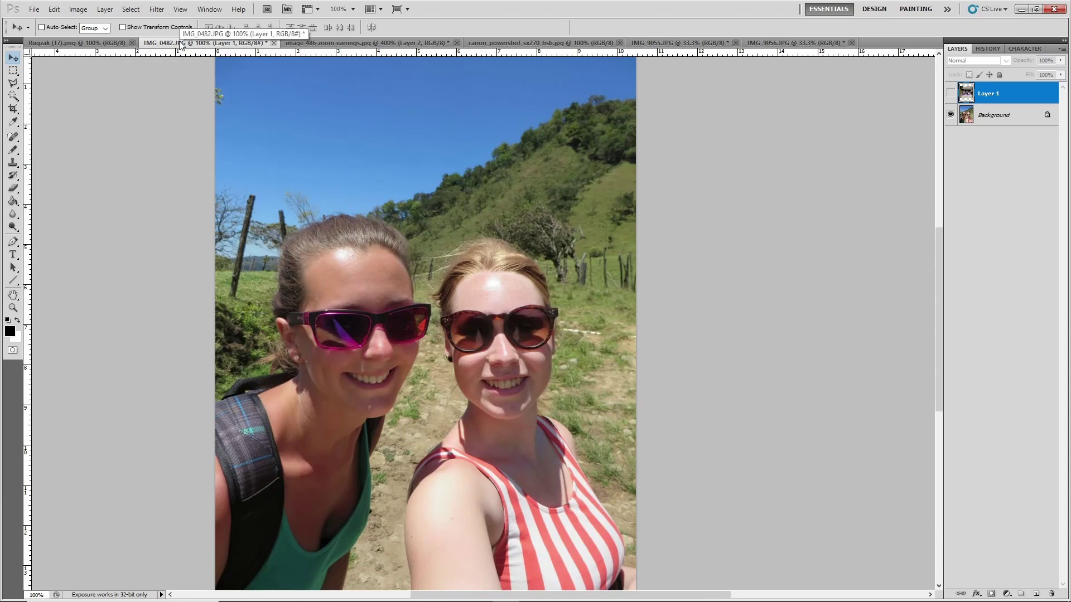
click(15, 310)
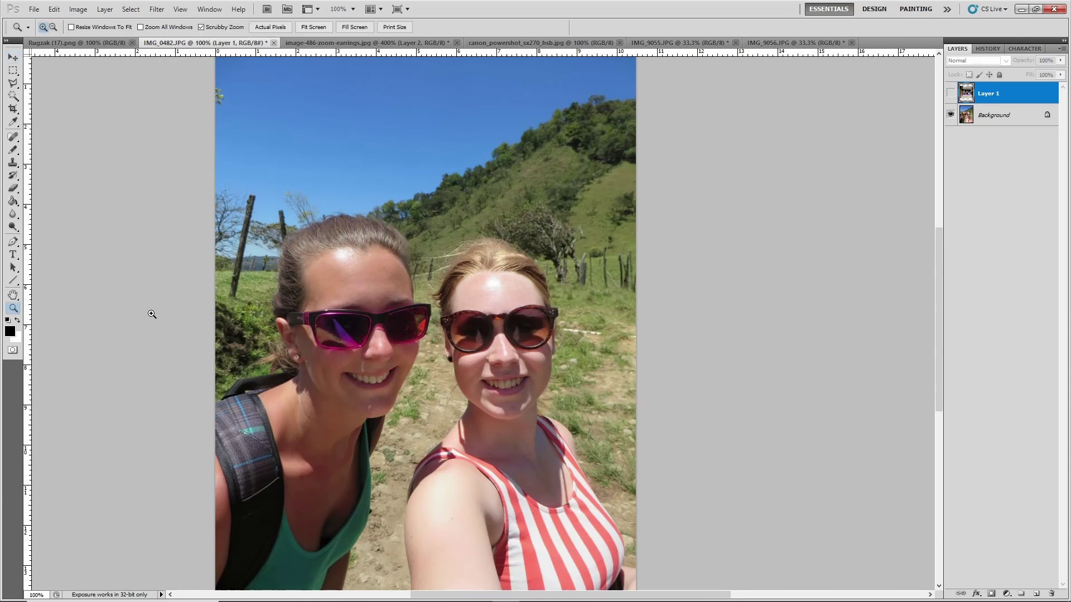
click(301, 343)
click(677, 344)
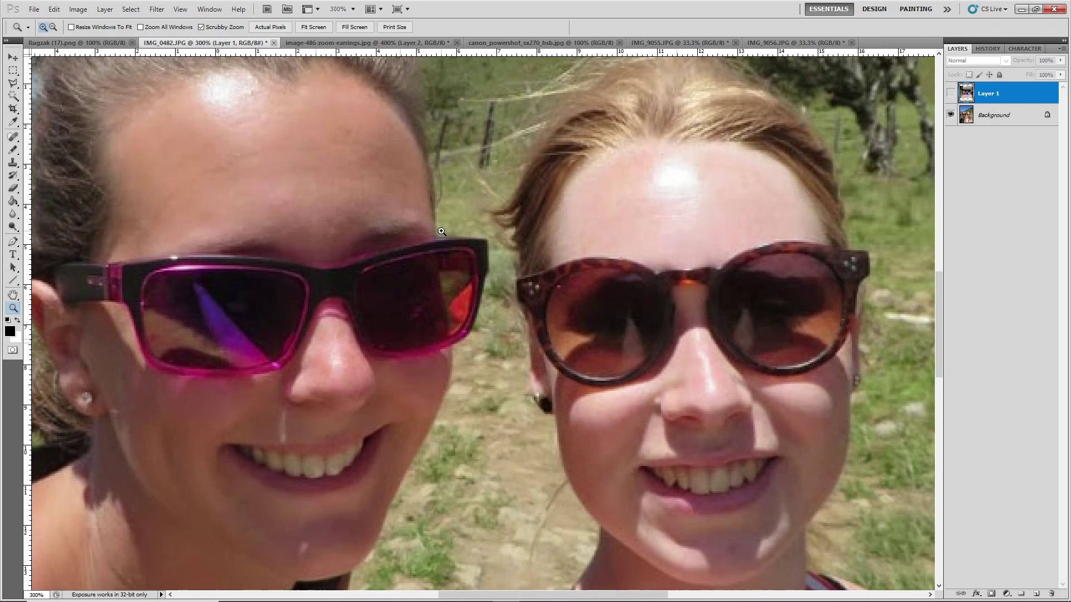
Step: Toggle Layer 1 on and off at full view and 200%, leaving it hidden
click(950, 93)
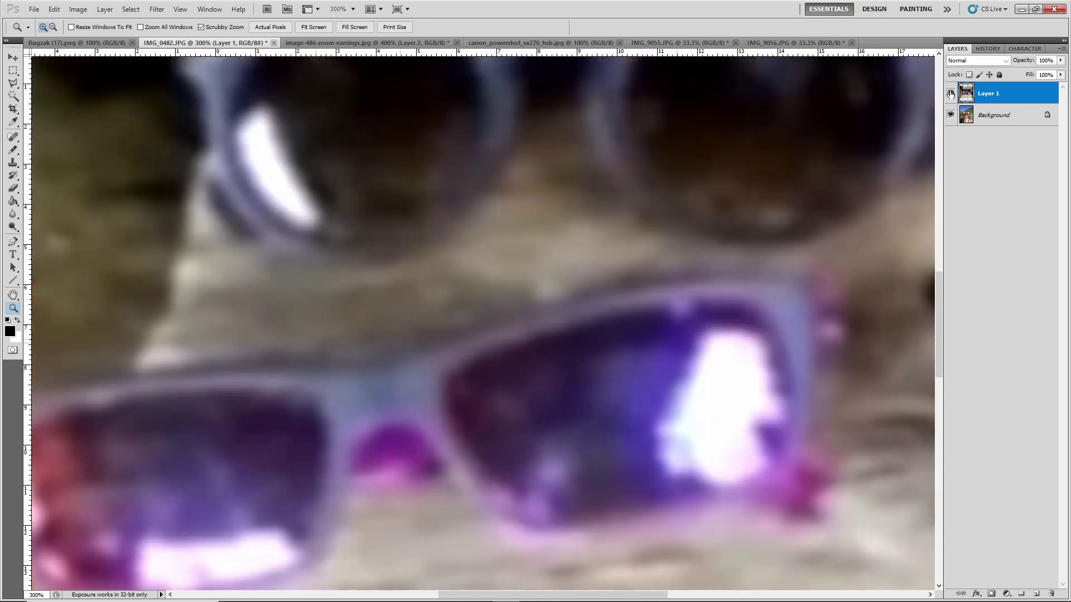
key(ctrl+minus)
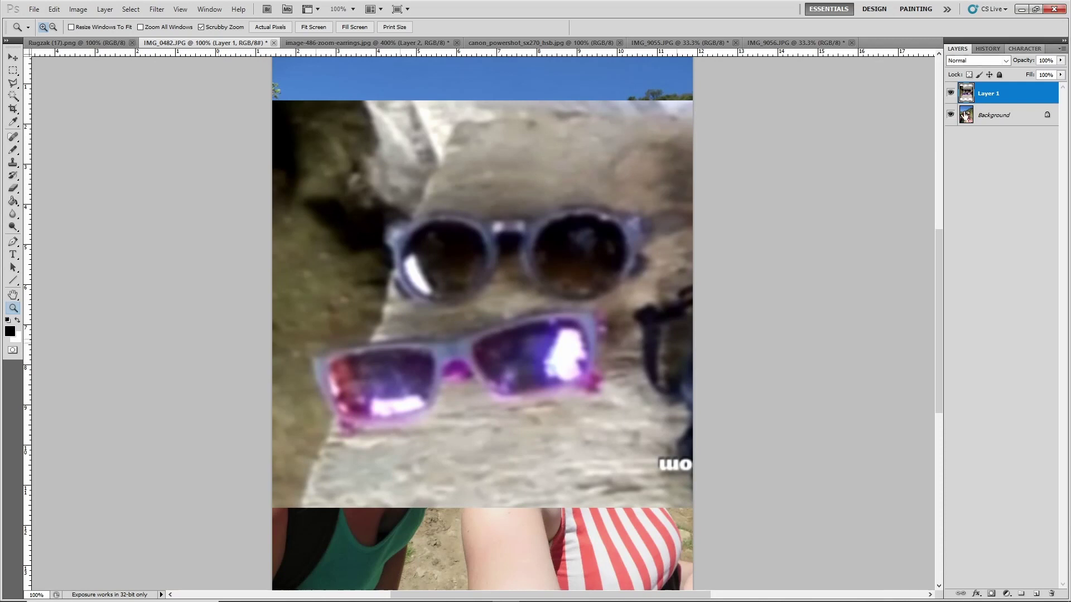
click(951, 94)
click(950, 94)
key(ctrl+plus)
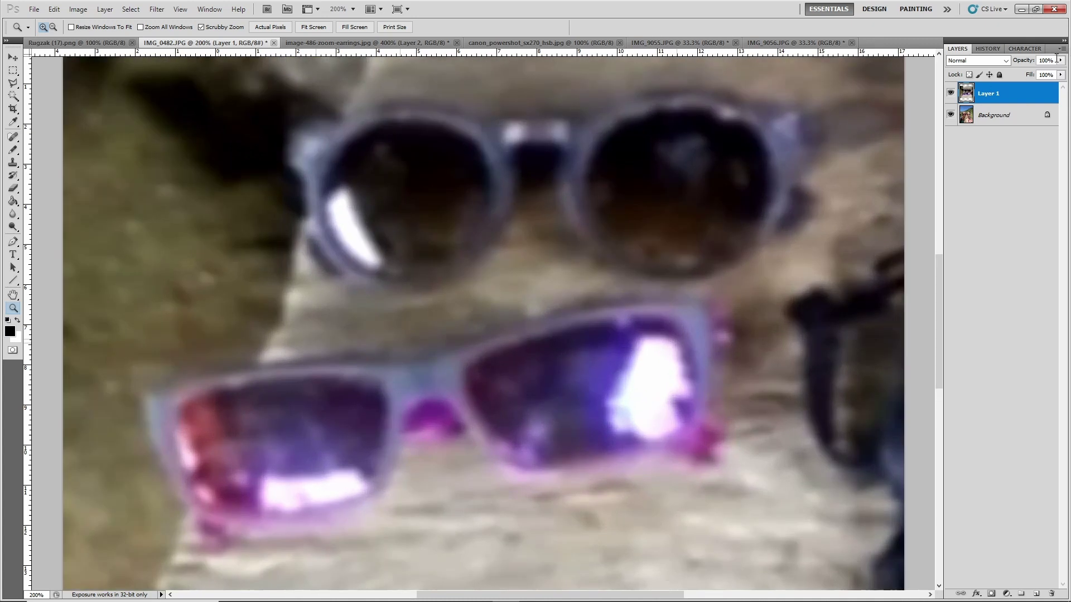
click(950, 94)
click(950, 93)
click(950, 94)
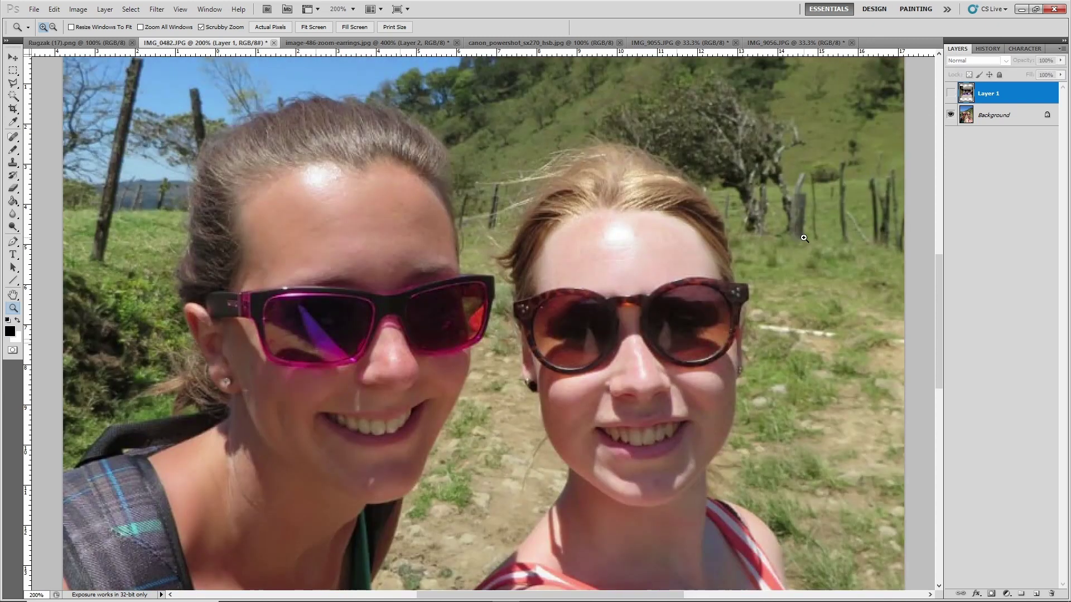
Step: Toggle Layer 1's visibility repeatedly over the selfie, ending with the blurred close-up shown at 200%
click(950, 93)
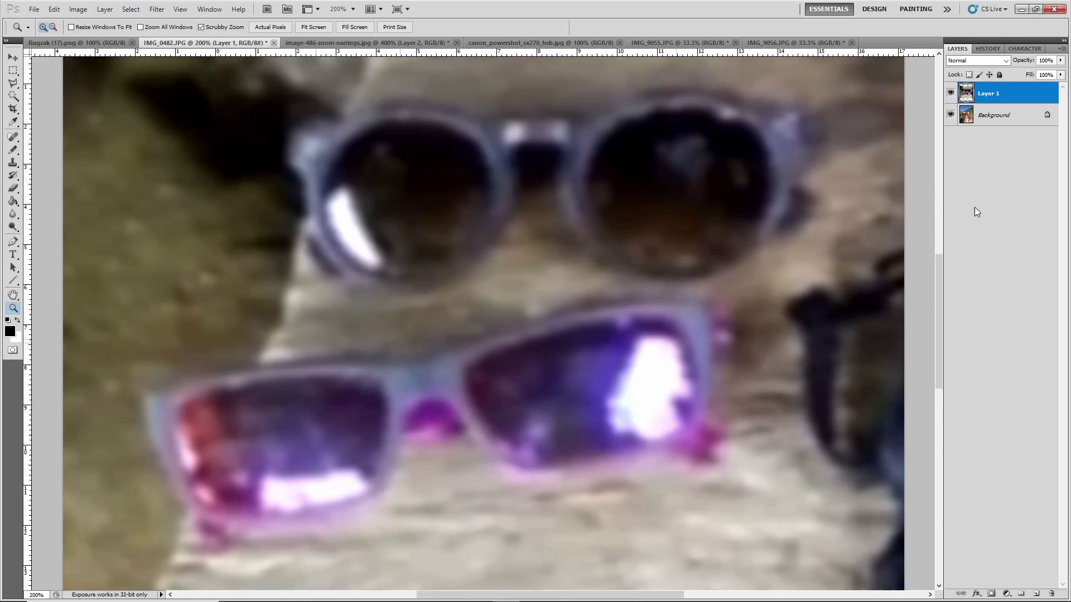
click(950, 93)
click(950, 93)
click(950, 93)
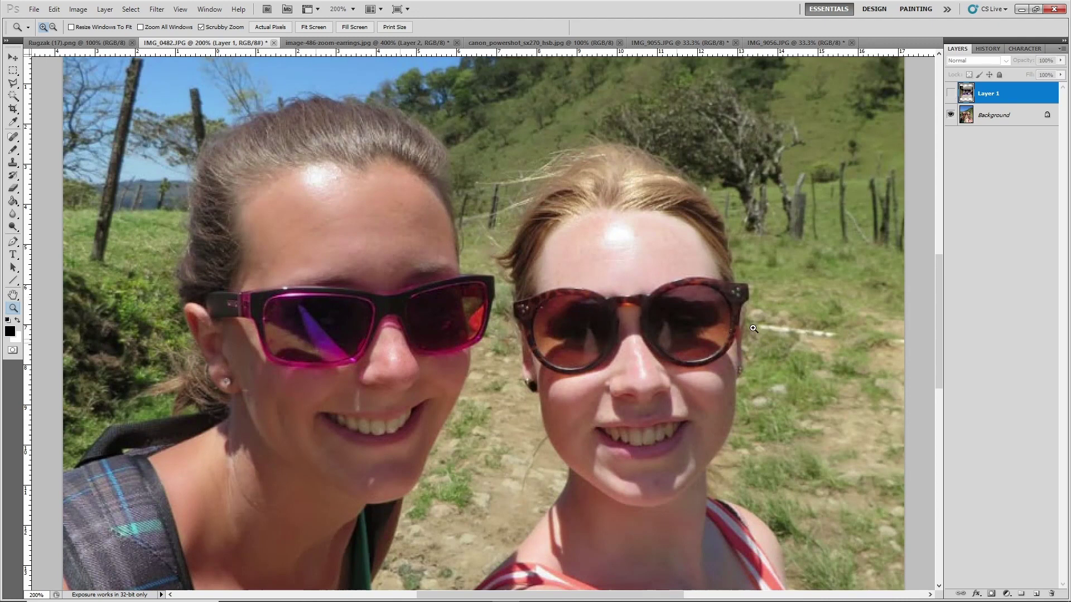
click(950, 93)
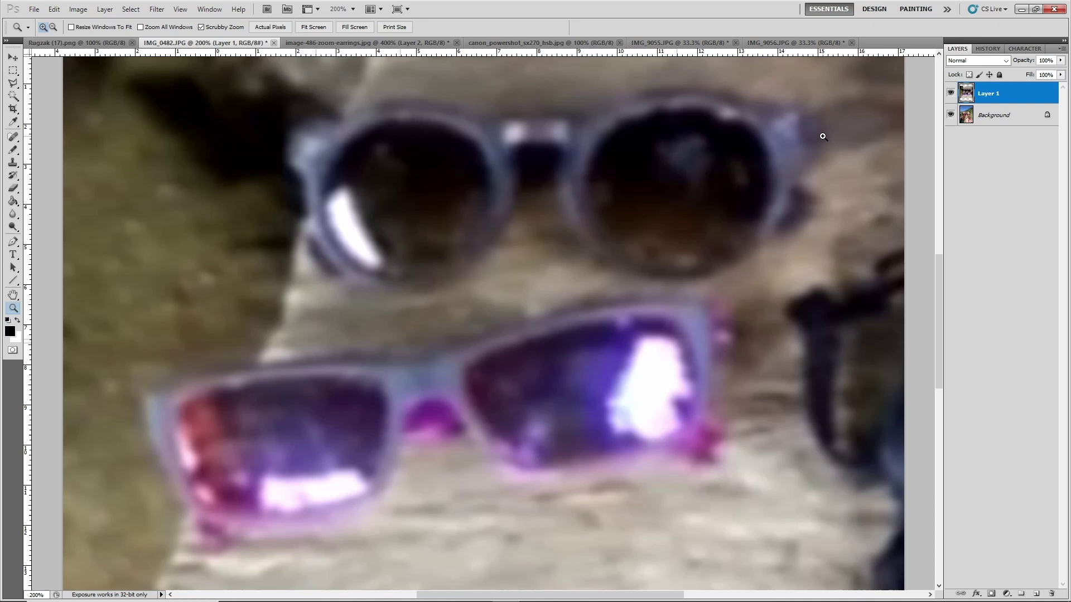
click(950, 93)
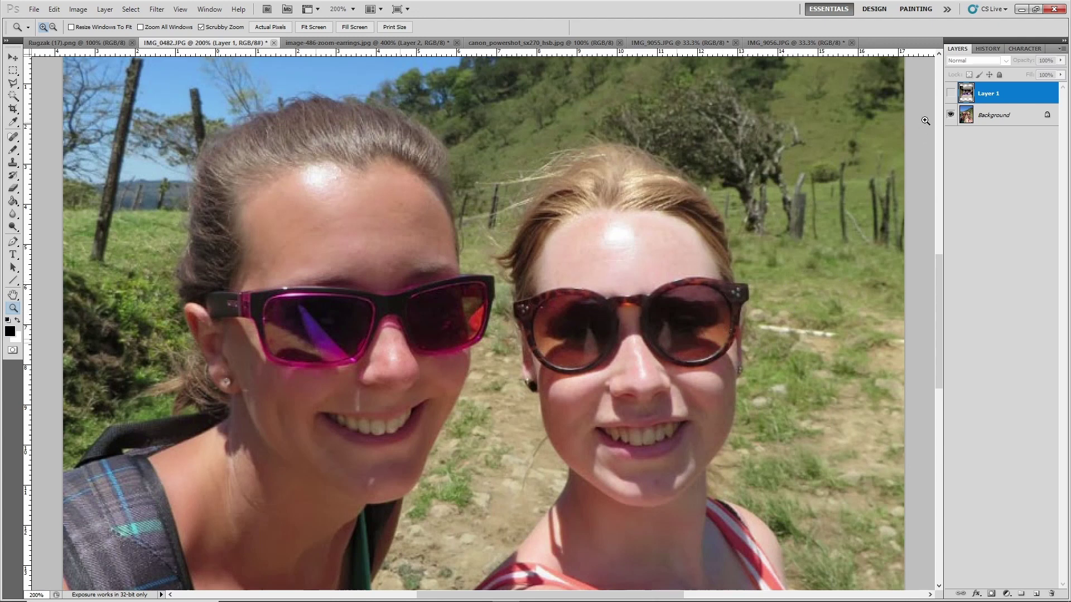
click(951, 93)
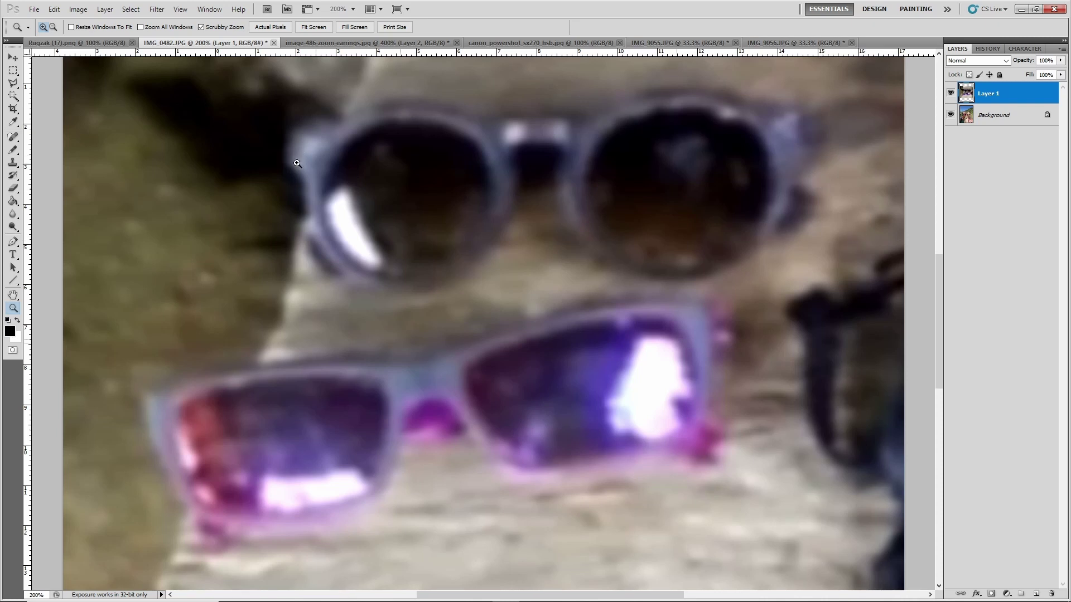
Step: Flip between the earrings close-up and IMG_0482.JPG, ending on the canon_powershot_sx270_hsb.jpg reference
click(318, 45)
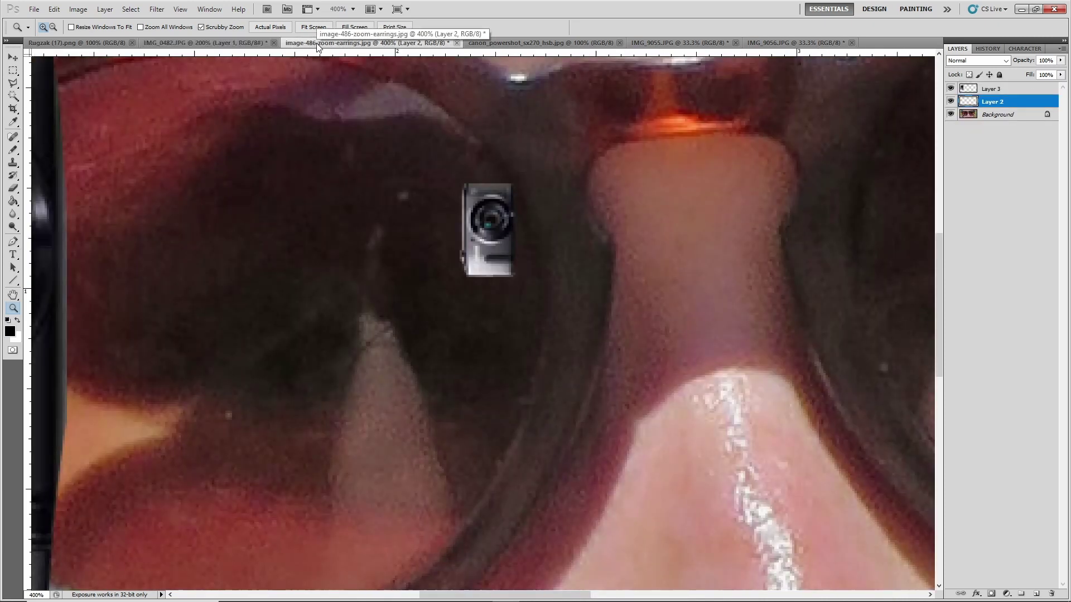
click(202, 43)
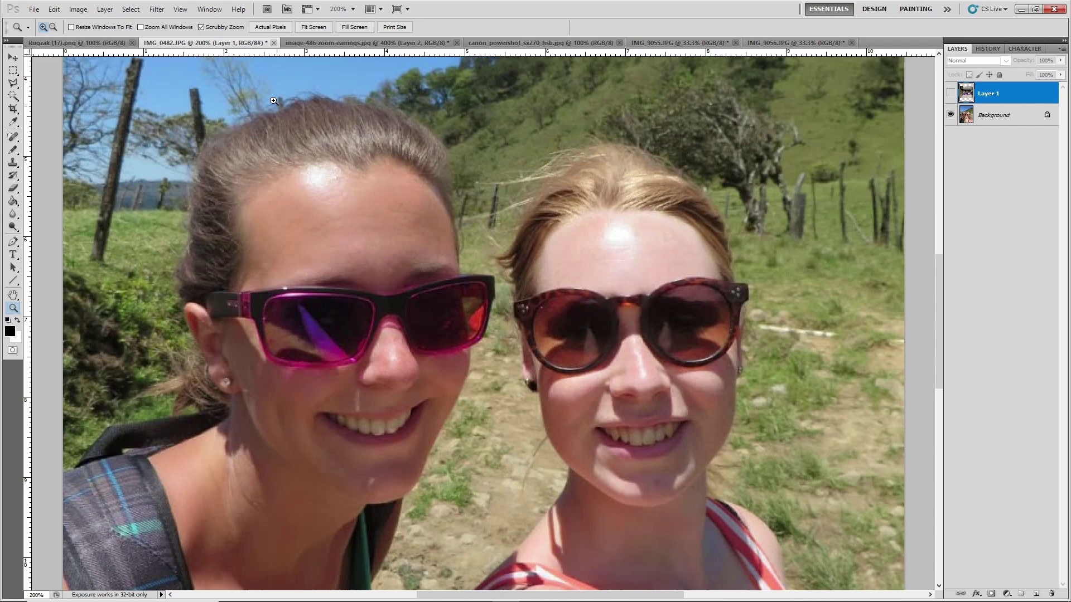
click(314, 45)
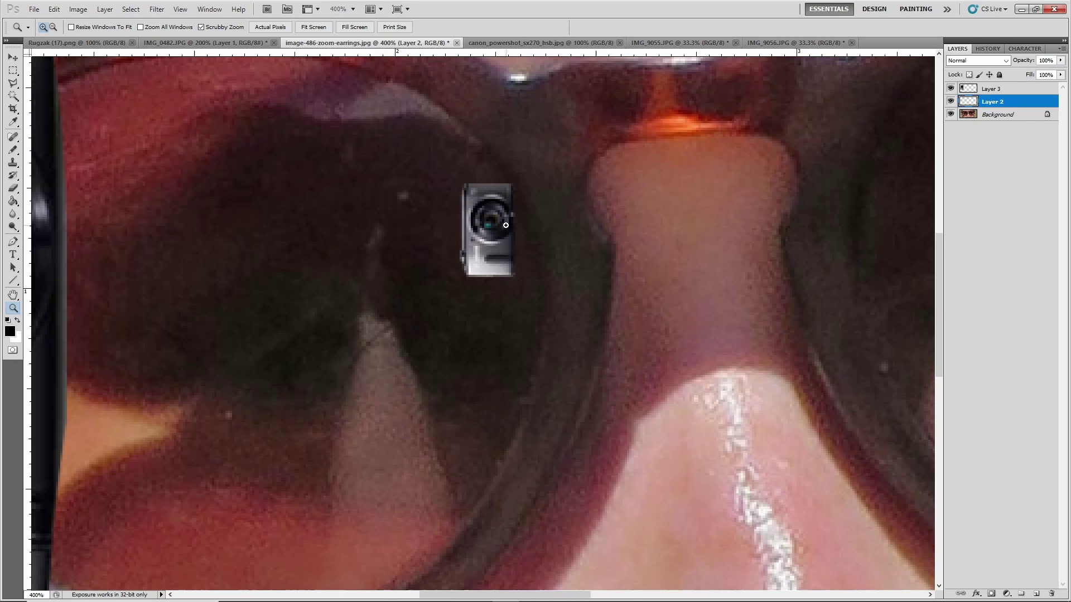
click(519, 42)
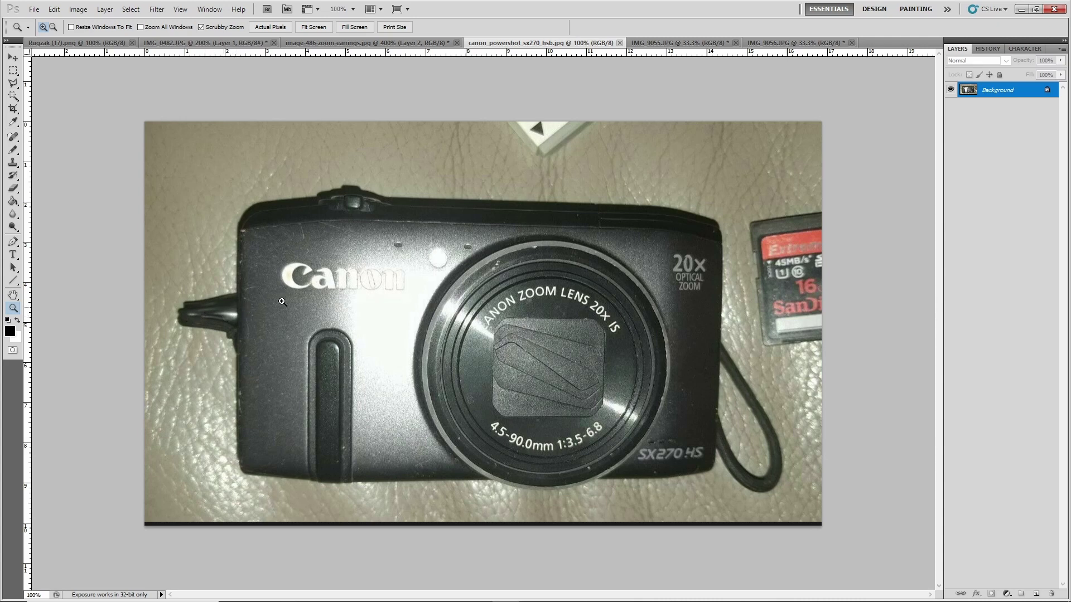
Step: Show the image-486-zoom-earrings.jpg close-up at 400% with the camera in the lens
click(357, 44)
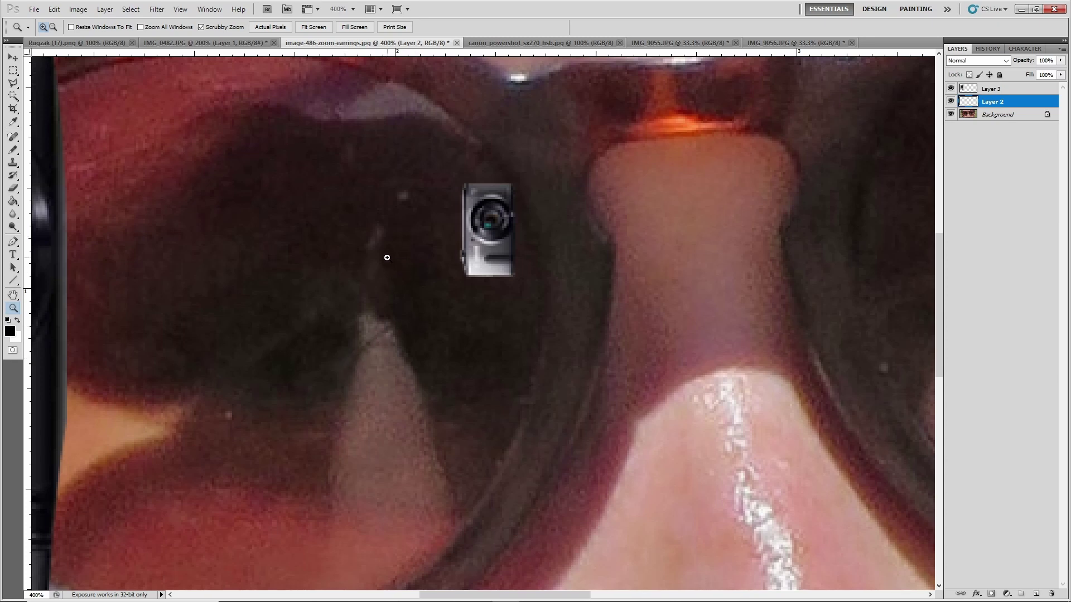
click(208, 45)
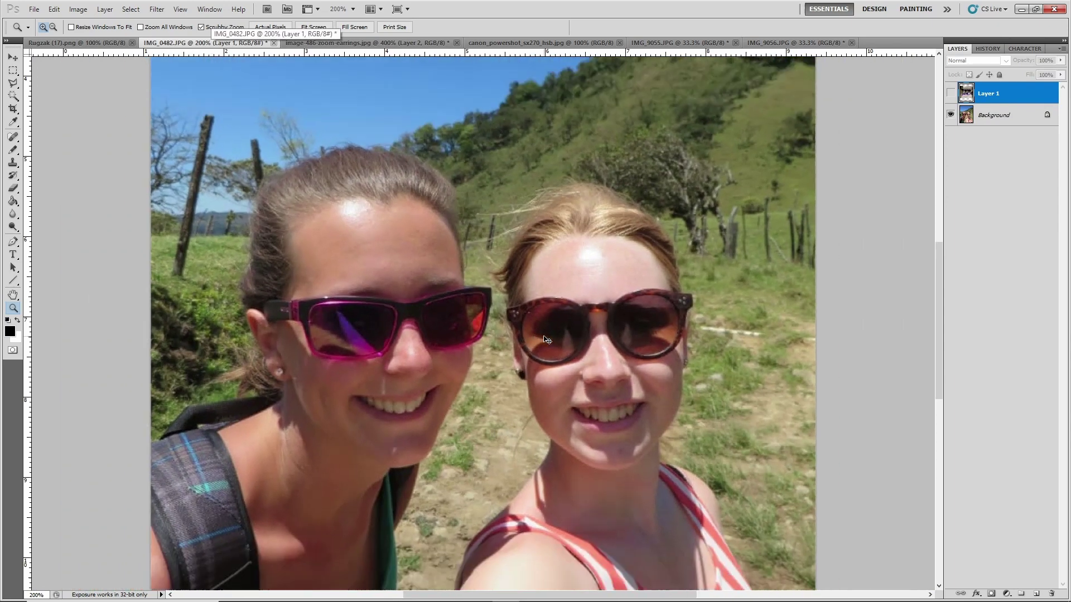
alt+click(546, 340)
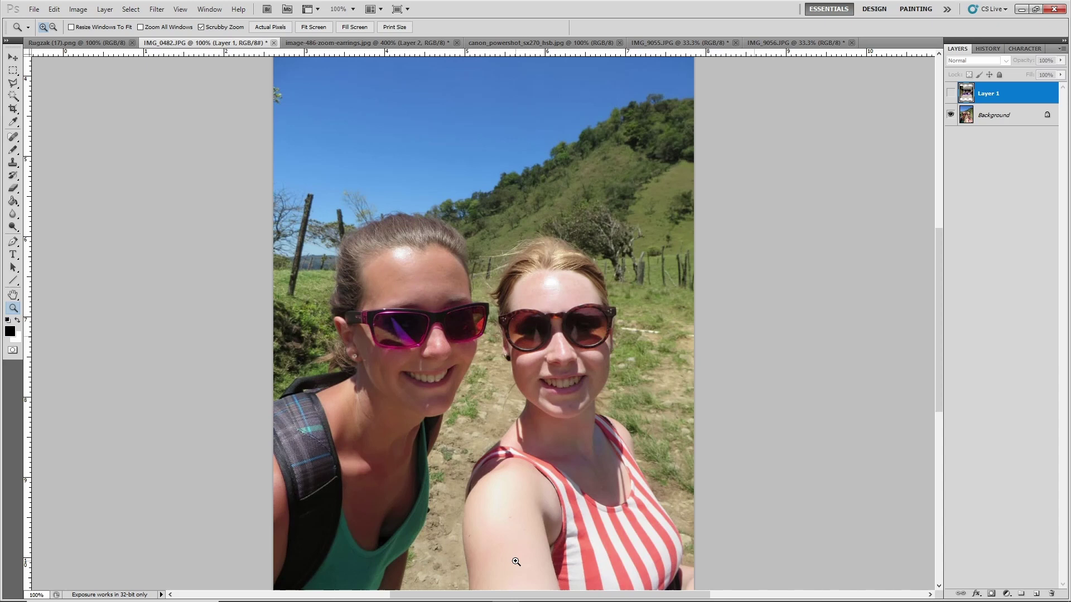
click(379, 43)
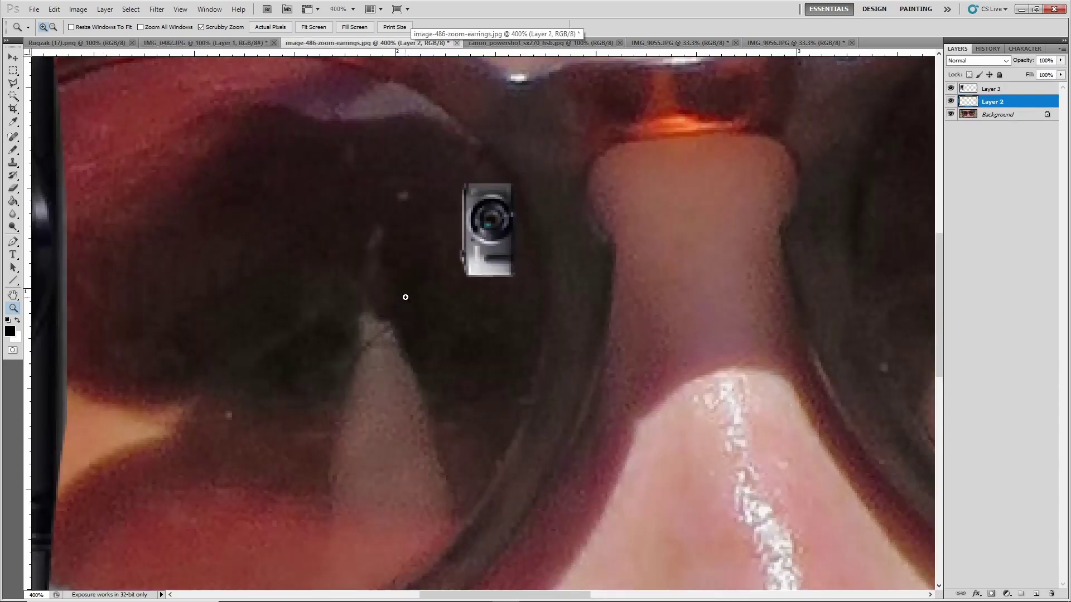
Step: Cycle through IMG_9055.JPG, IMG_9056.JPG and the earrings close-up, ending on the Canon SX270 reference
click(670, 46)
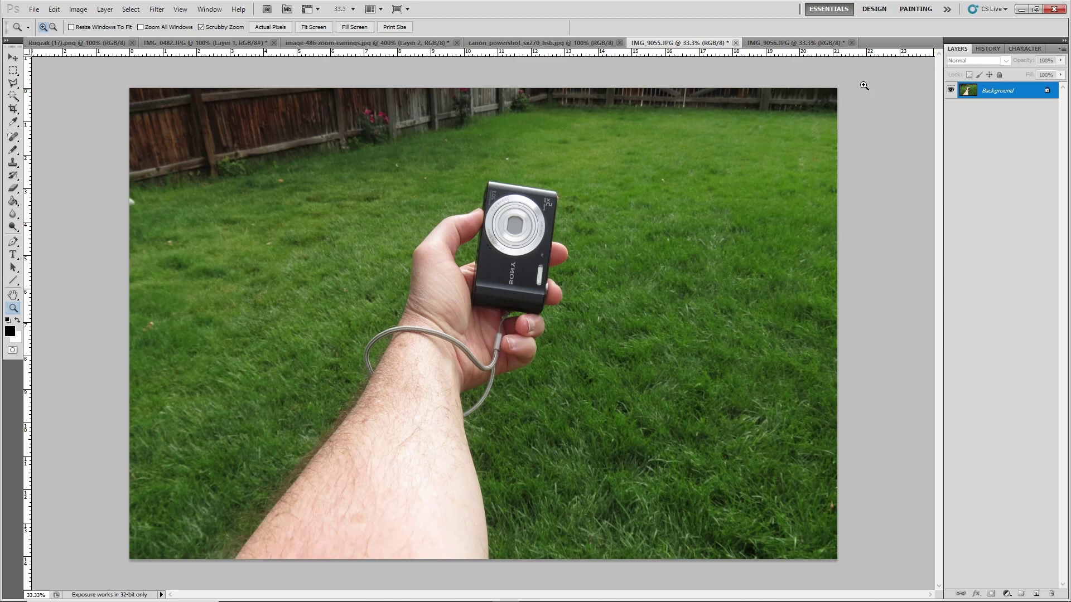
click(767, 43)
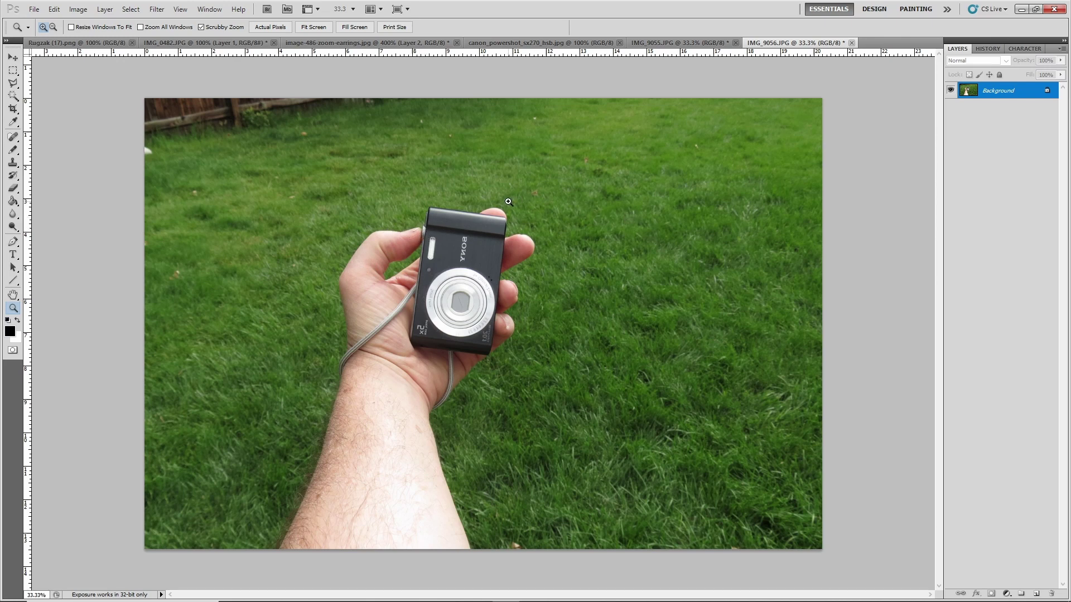
click(670, 45)
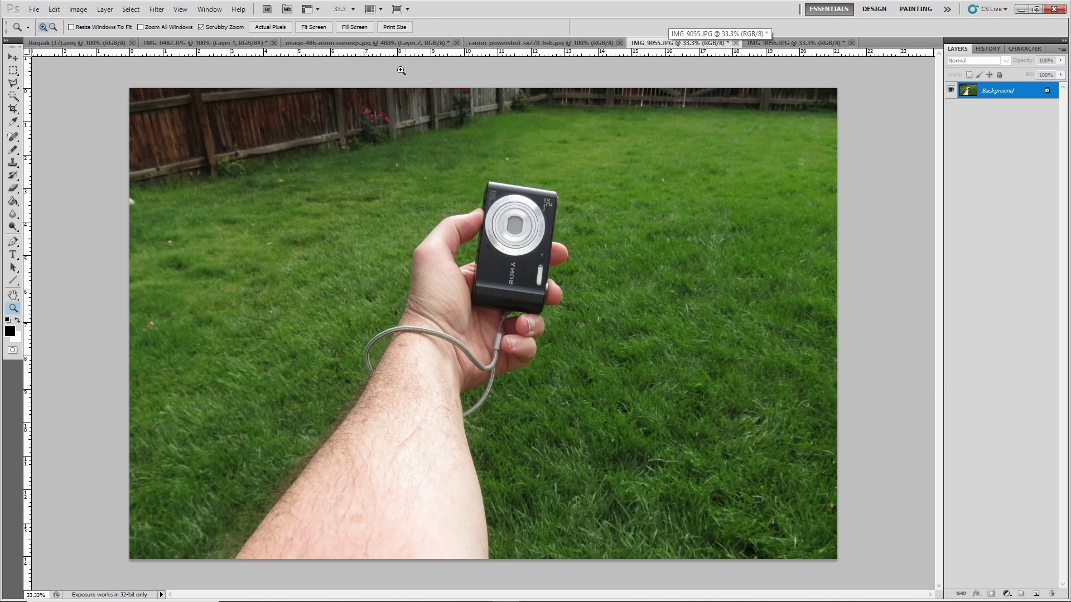
click(368, 43)
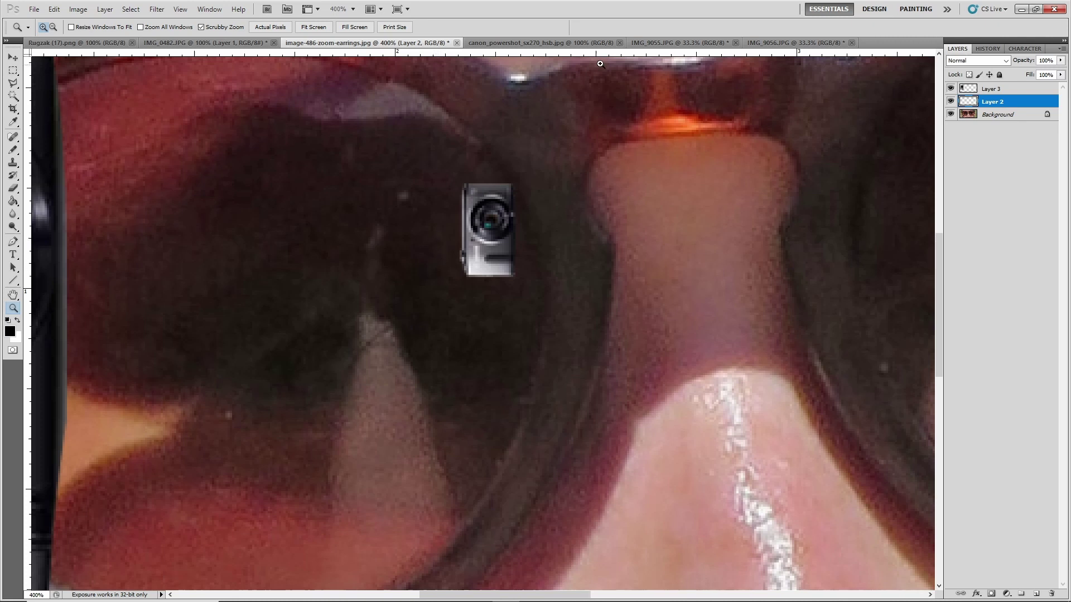
click(690, 45)
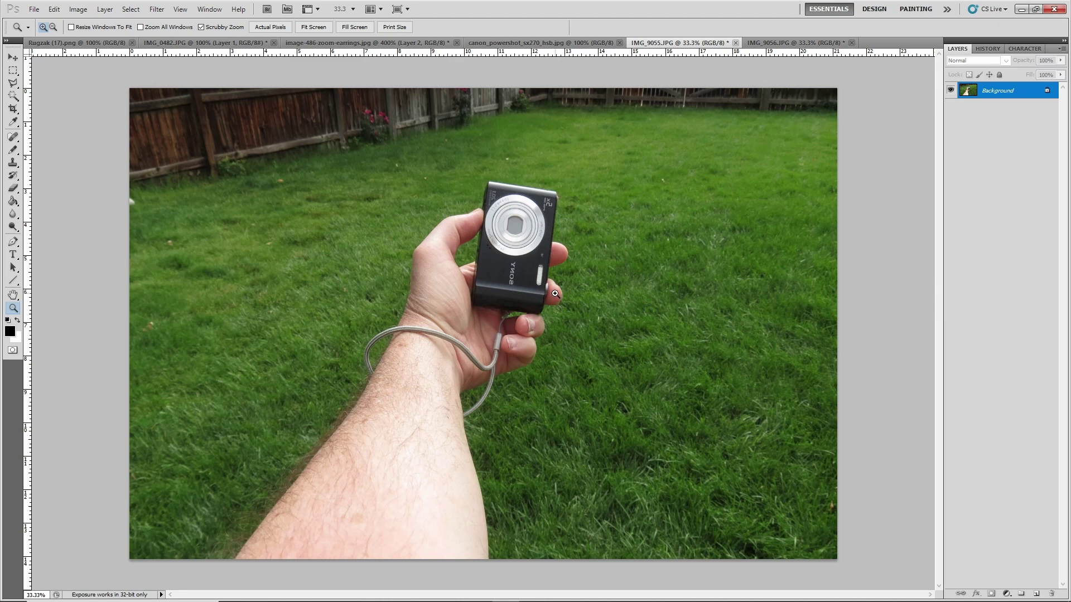
click(336, 44)
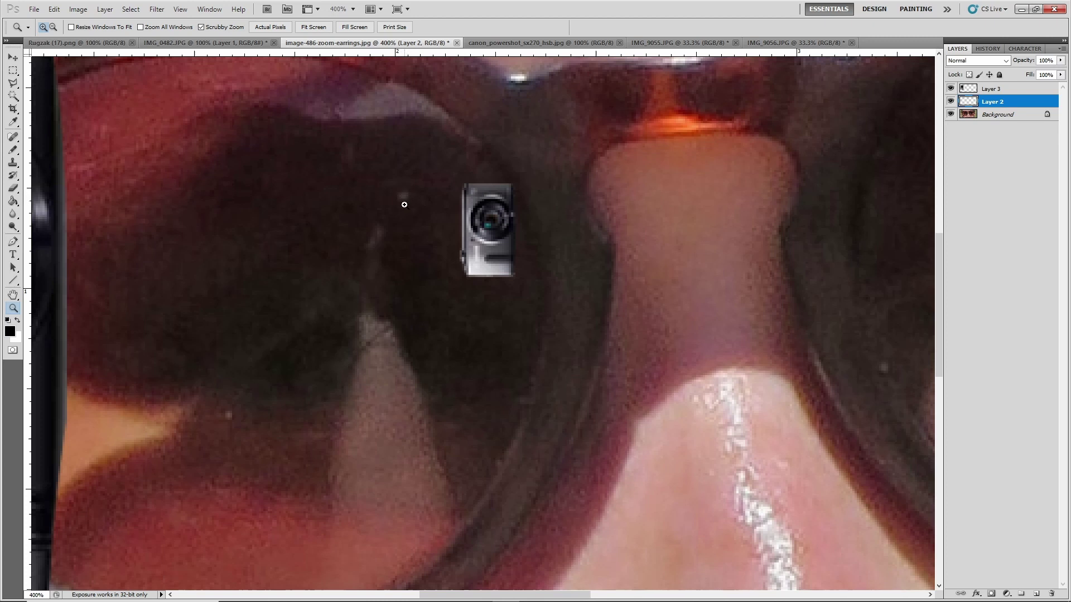
click(530, 42)
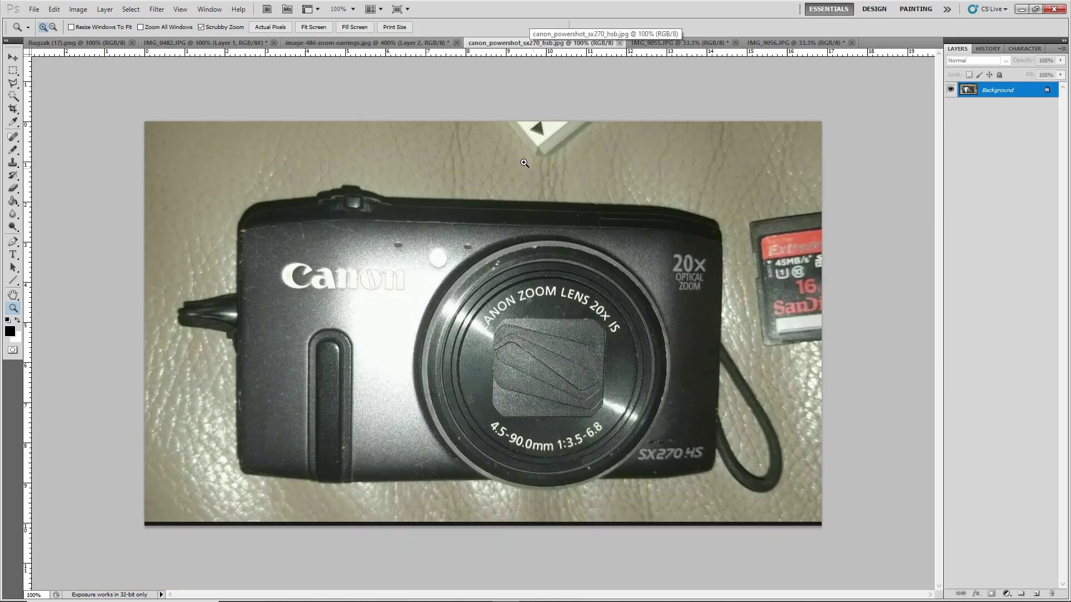
Step: Bring the earrings composite with the tiny camera in the left lens into view
click(321, 43)
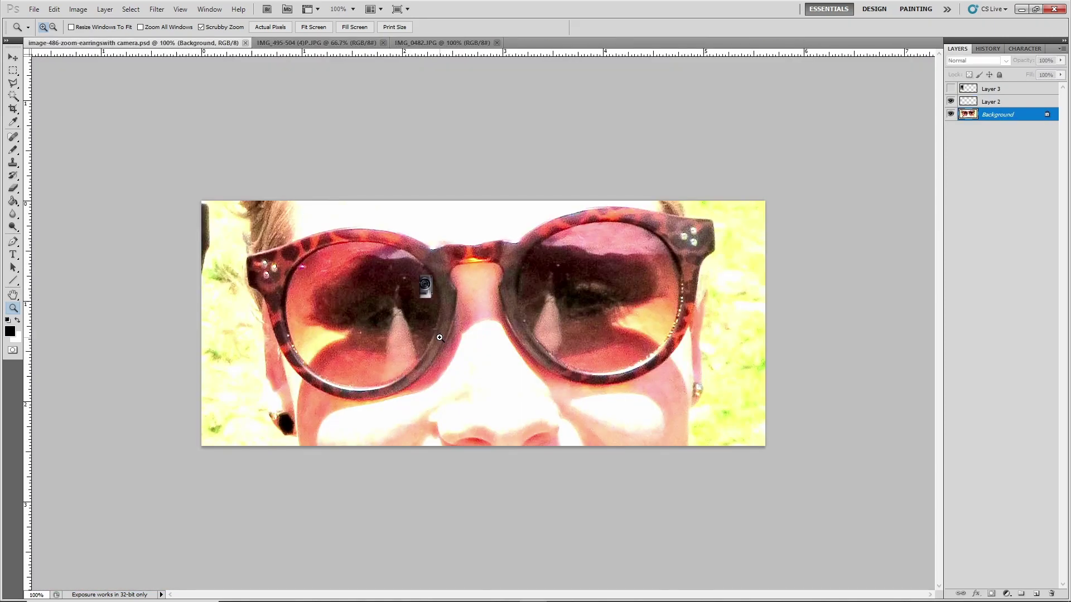
Step: At 200%, drag the Layer 2 camera image from the left lens into the right lens
click(470, 306)
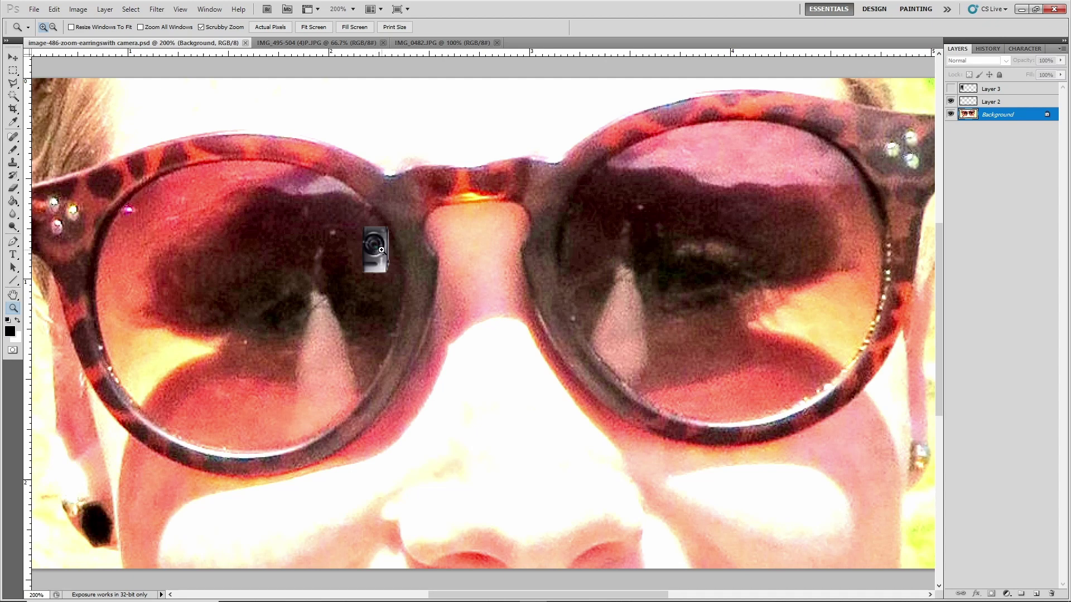
click(13, 57)
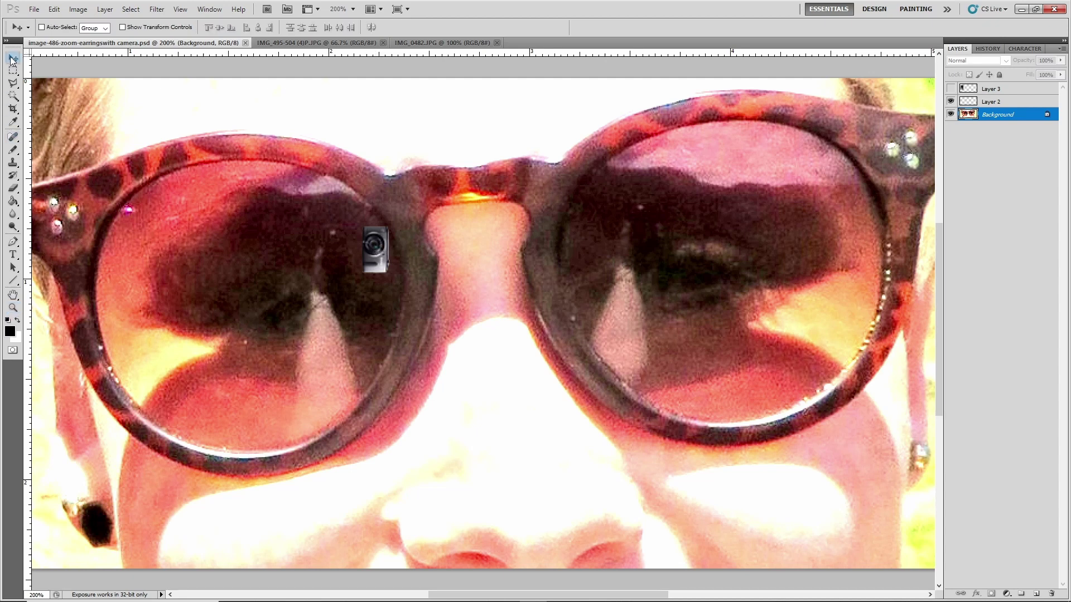
right_click(376, 263)
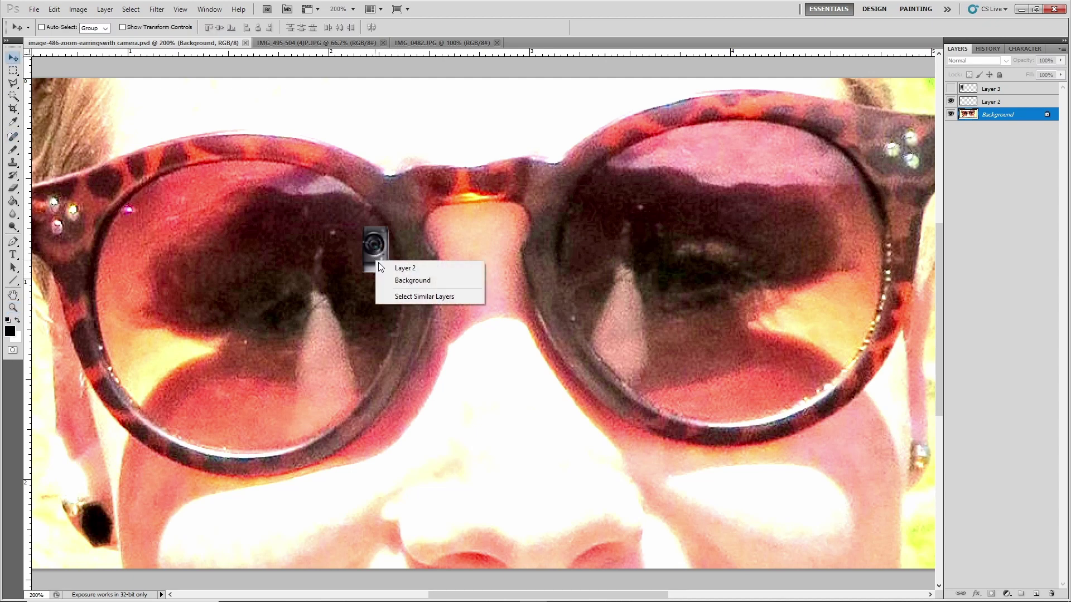
click(378, 267)
drag(379, 267, 695, 240)
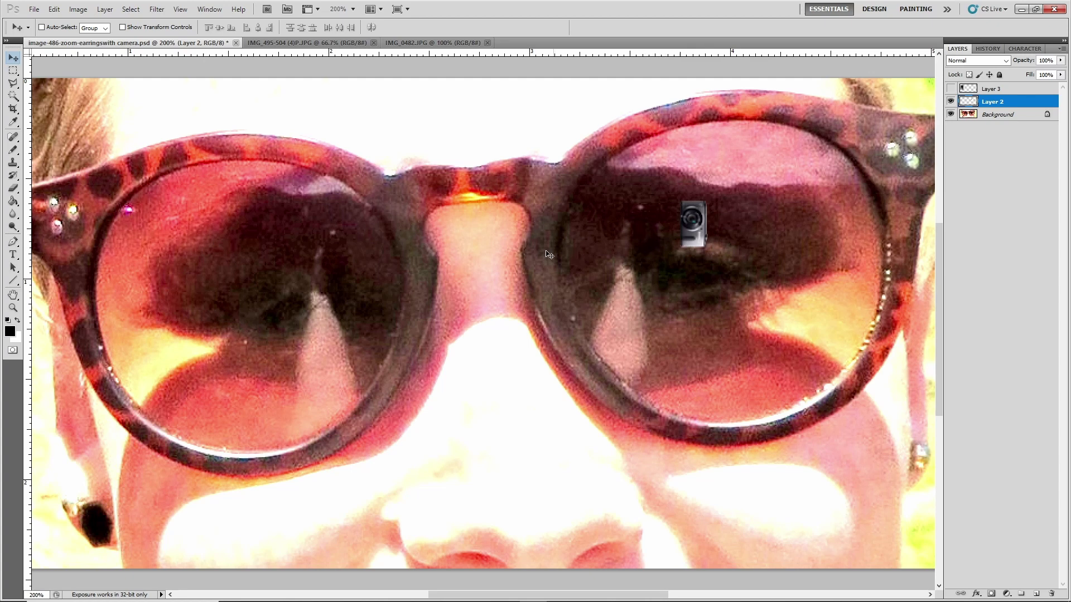
click(12, 307)
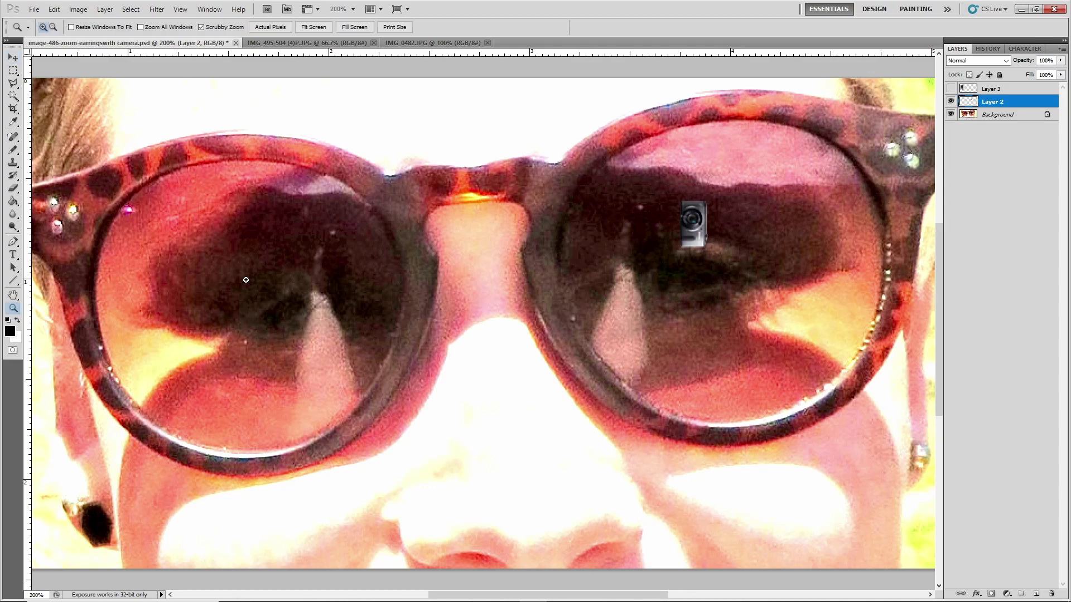
click(642, 245)
click(643, 244)
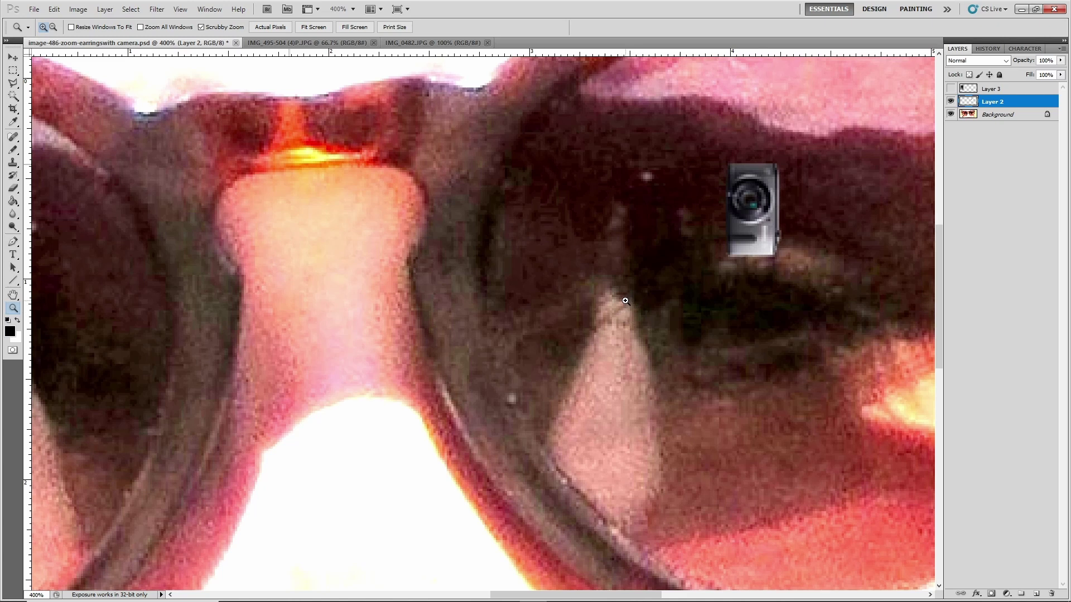
alt+click(625, 301)
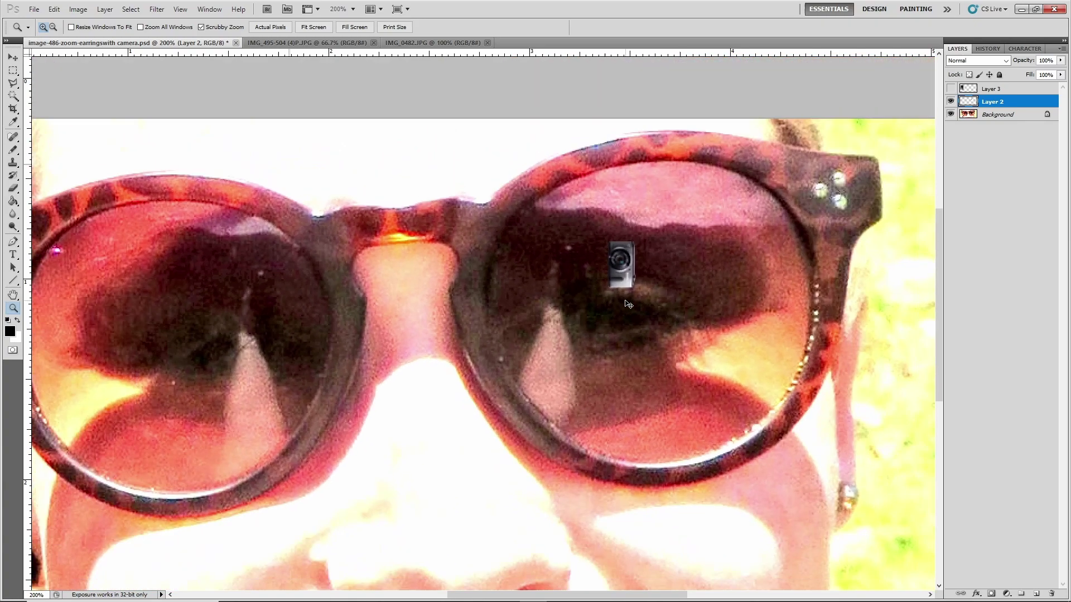
alt+click(626, 302)
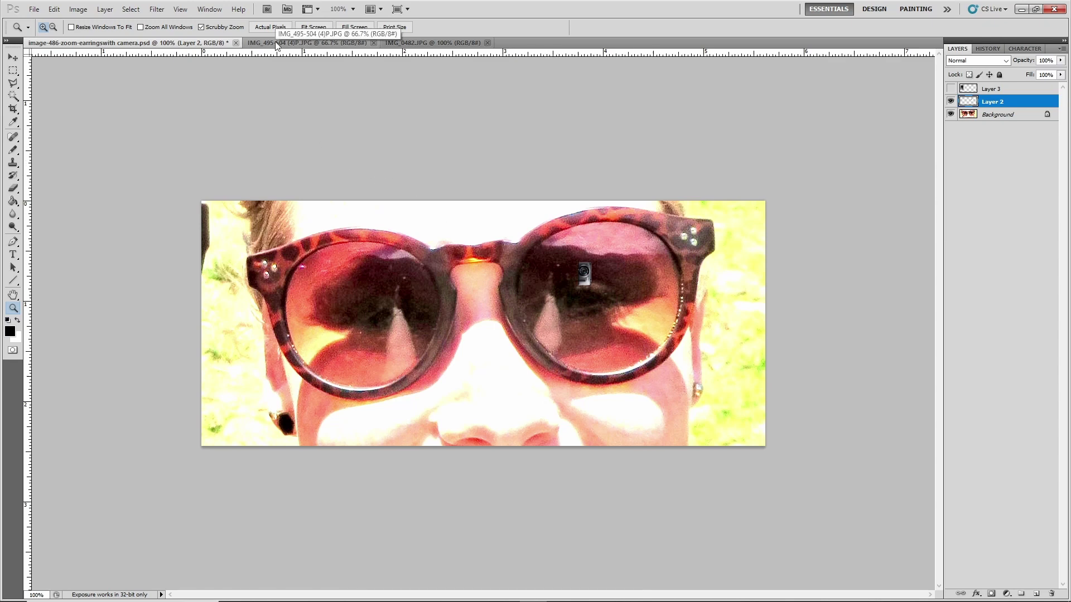
Step: Compare the PSD composite, zoomed to 200% on the right lens, with the IMG_0482.JPG selfie
click(432, 43)
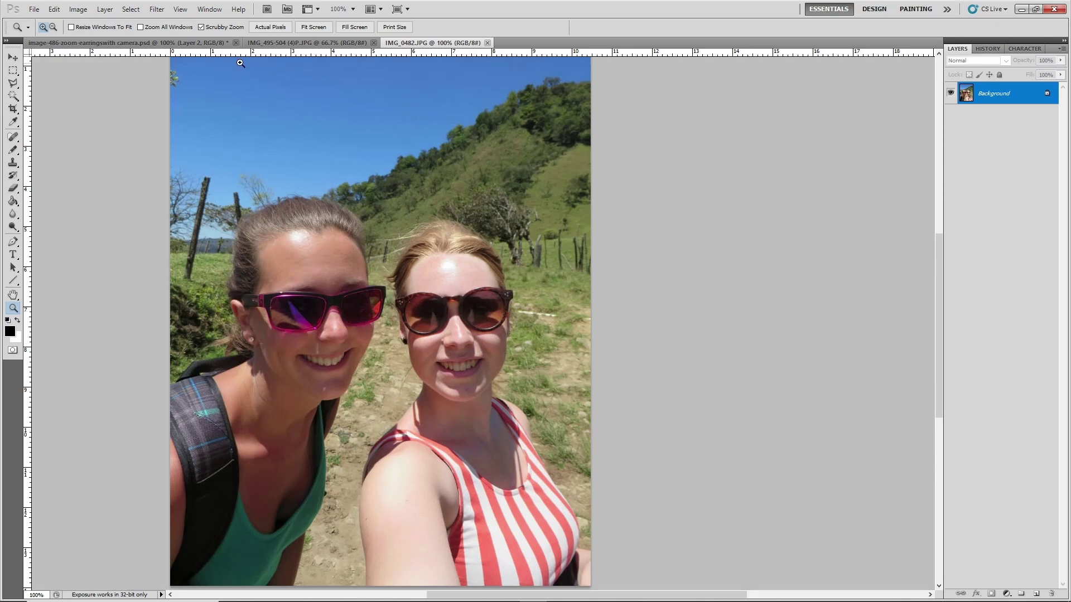
click(170, 43)
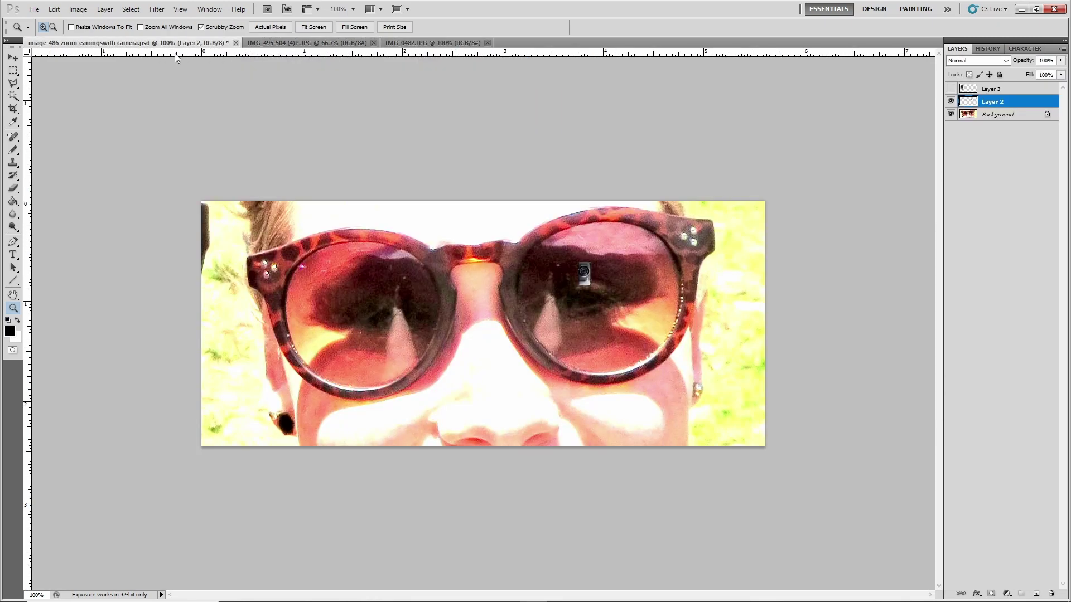
click(553, 311)
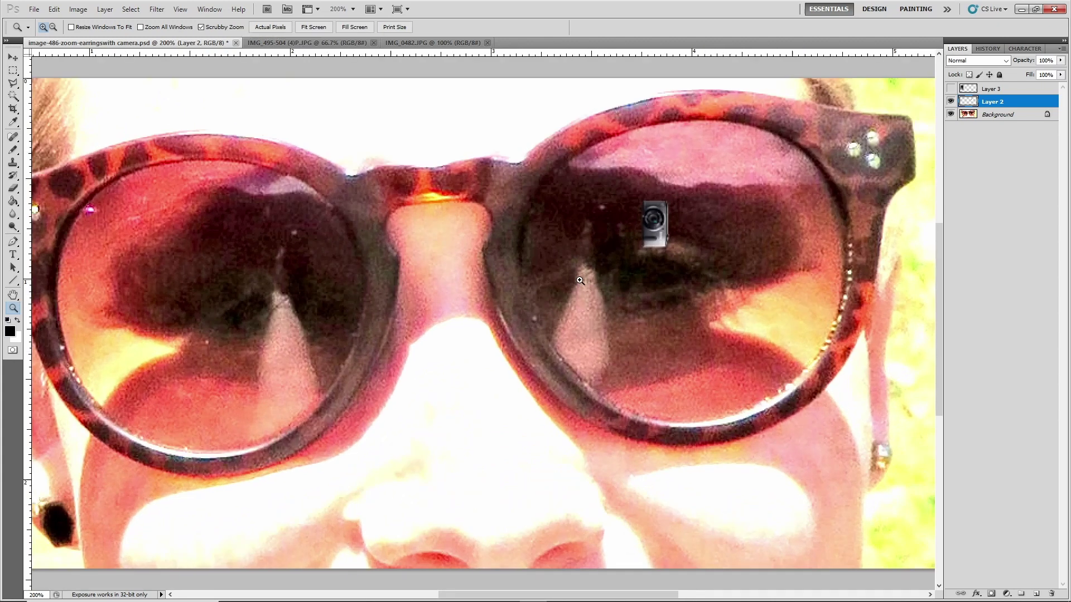
click(301, 45)
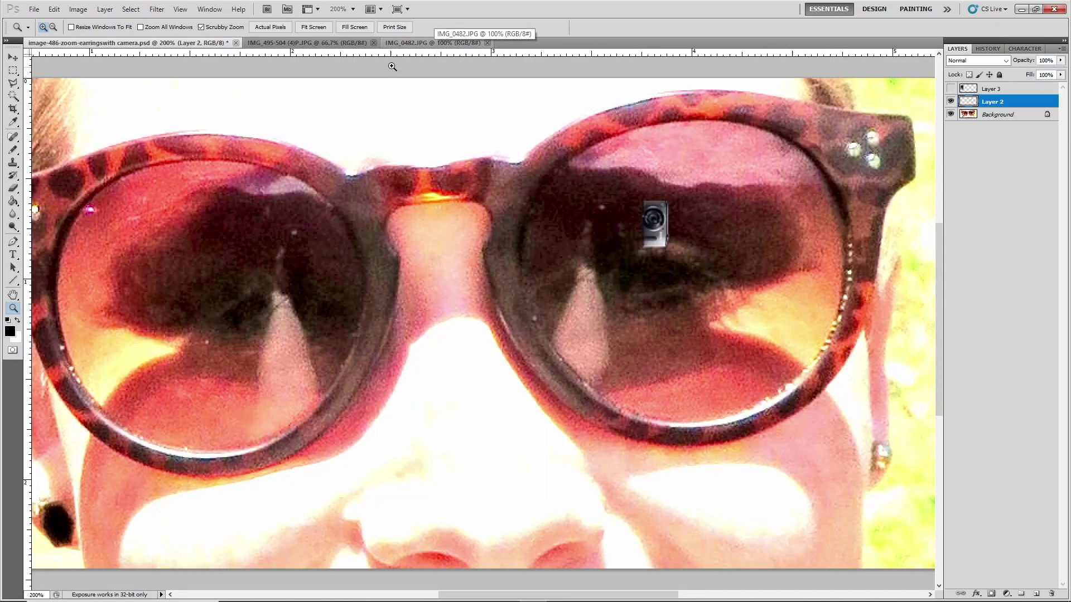
click(413, 45)
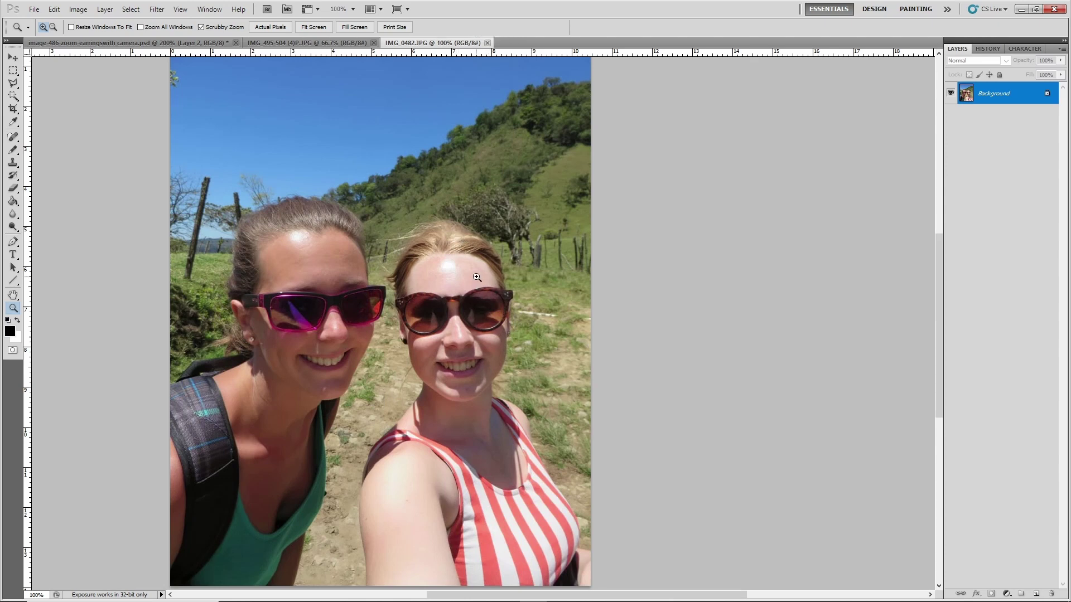
Step: Return to the composite PSD and zoom to 400% on the camera in the right lens
click(100, 45)
click(572, 287)
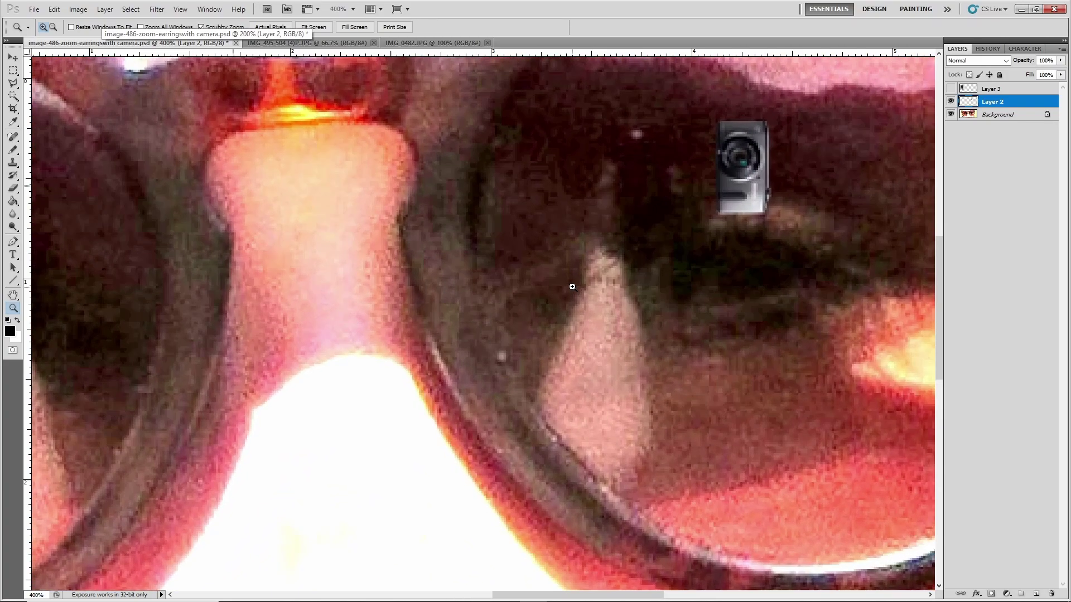